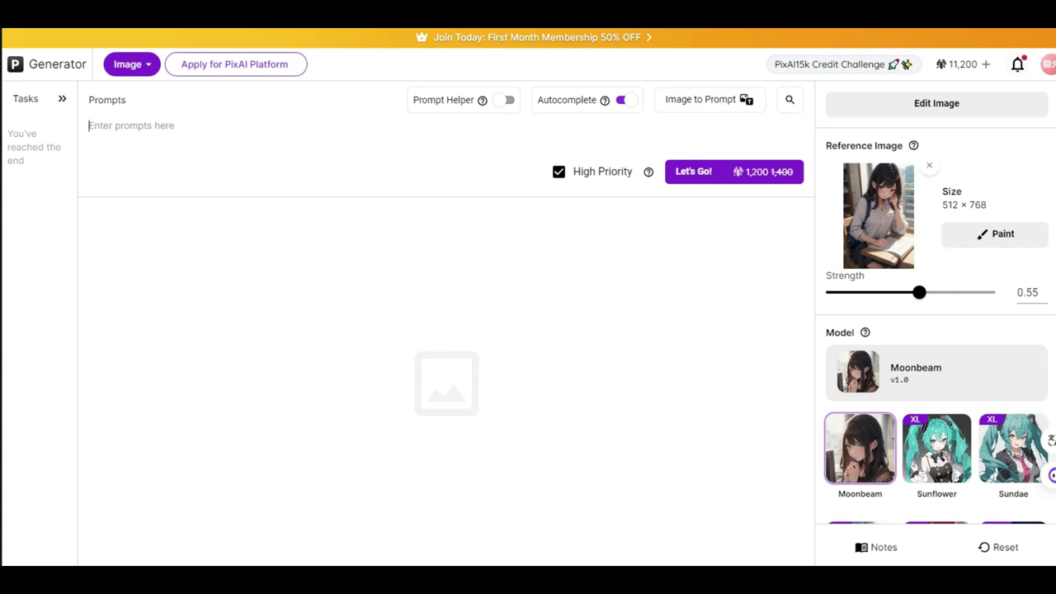
text(ぶか)
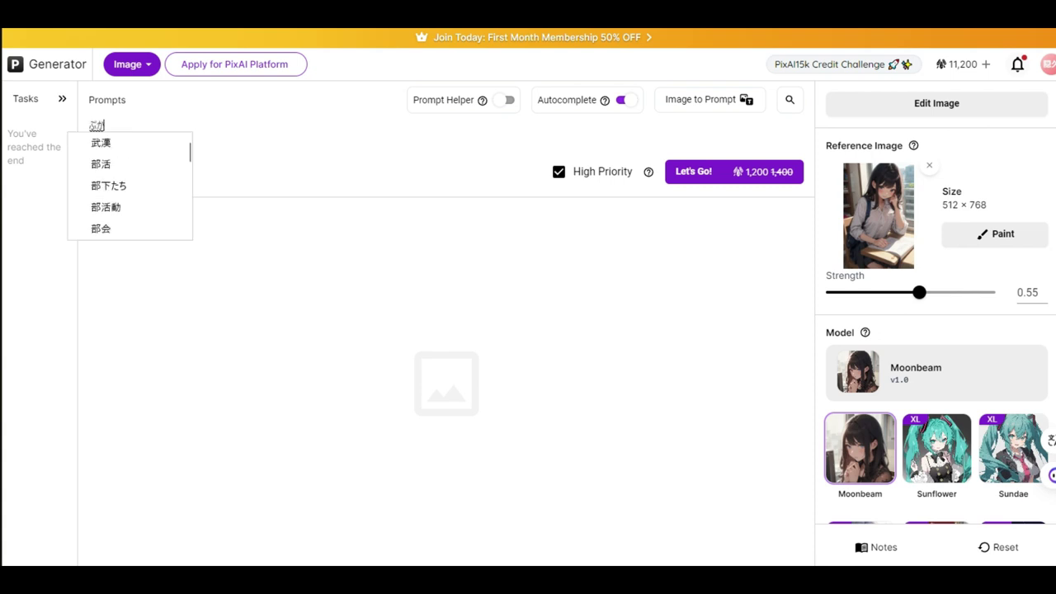
text(つちゅうの)
key(space)
key(Return)
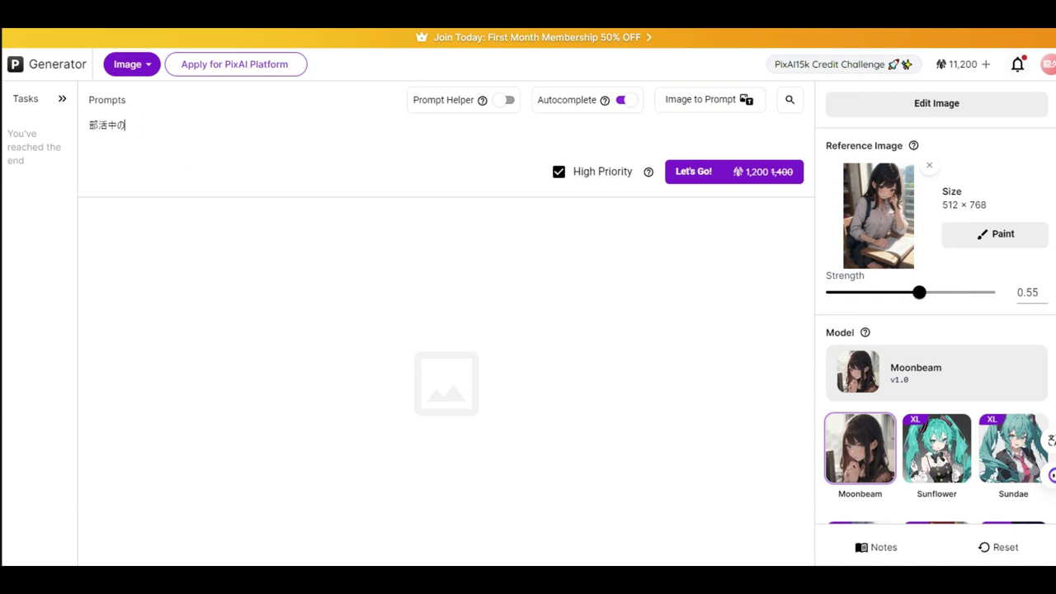
key(BackSpace)
key(BackSpace)
key(BackSpace)
key(BackSpace)
- Enter the prompt "バスケットボール部活中の中学生" and generate images from the reference image
text(ばす)
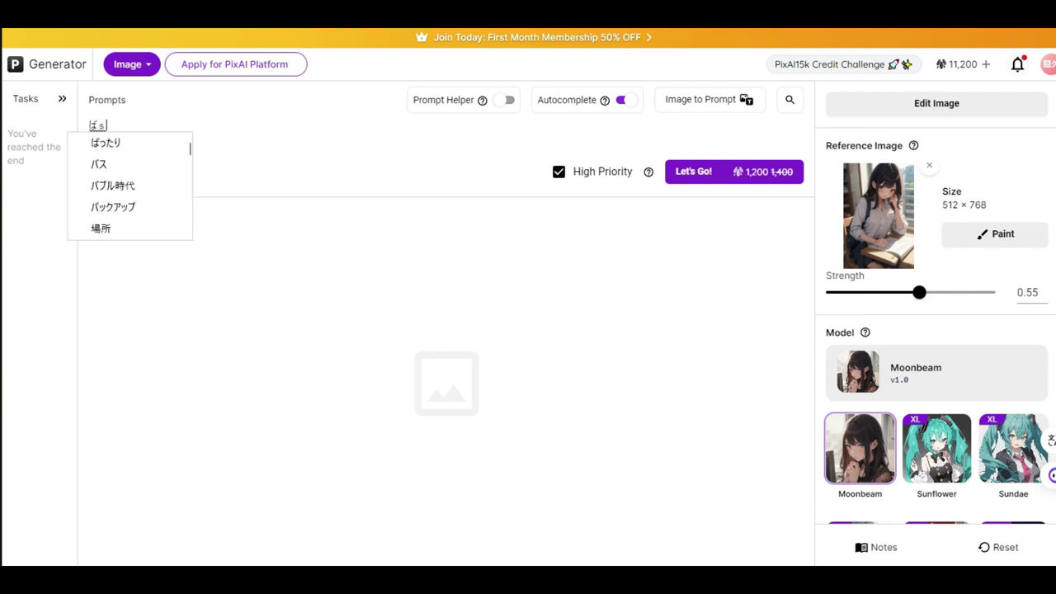
text(けっとぼー)
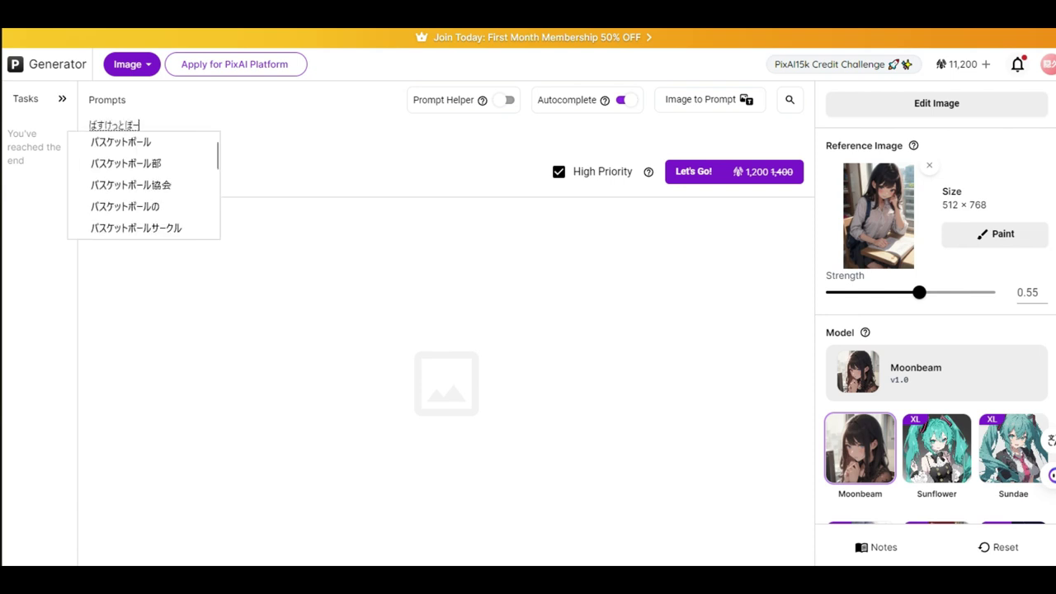
text(ru)
key(space)
text(bukatsuchuuno)
key(space)
key(Return)
text(chuugakus)
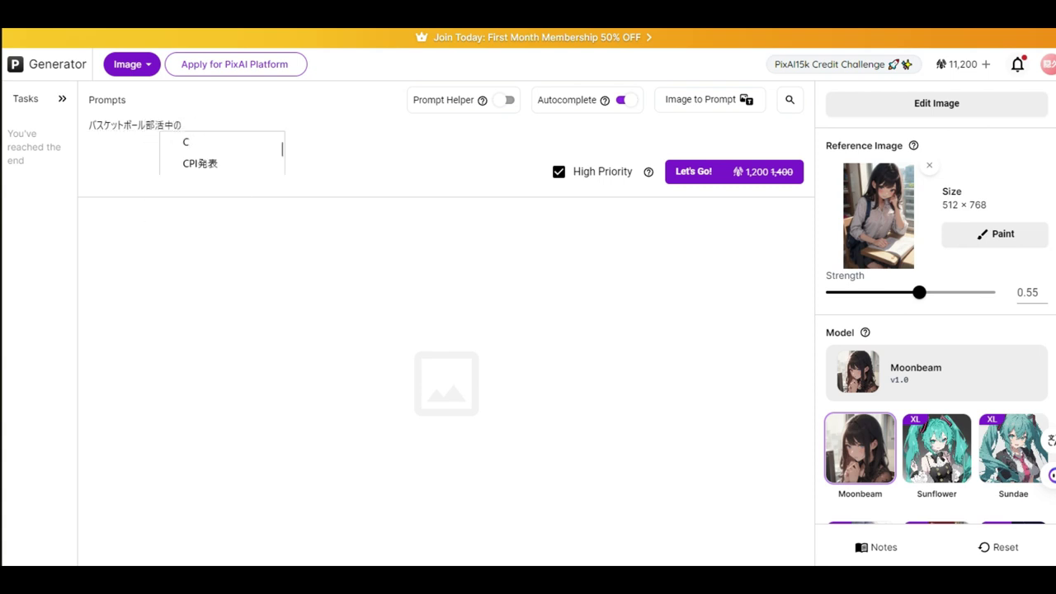
text(ei)
key(space)
key(Return)
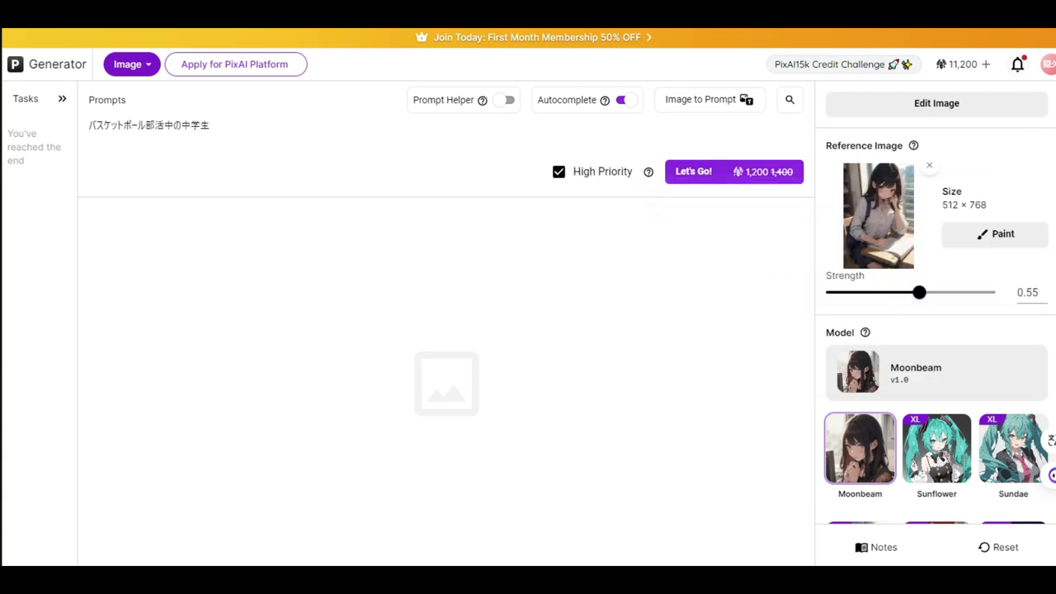
key(ctrl+Return)
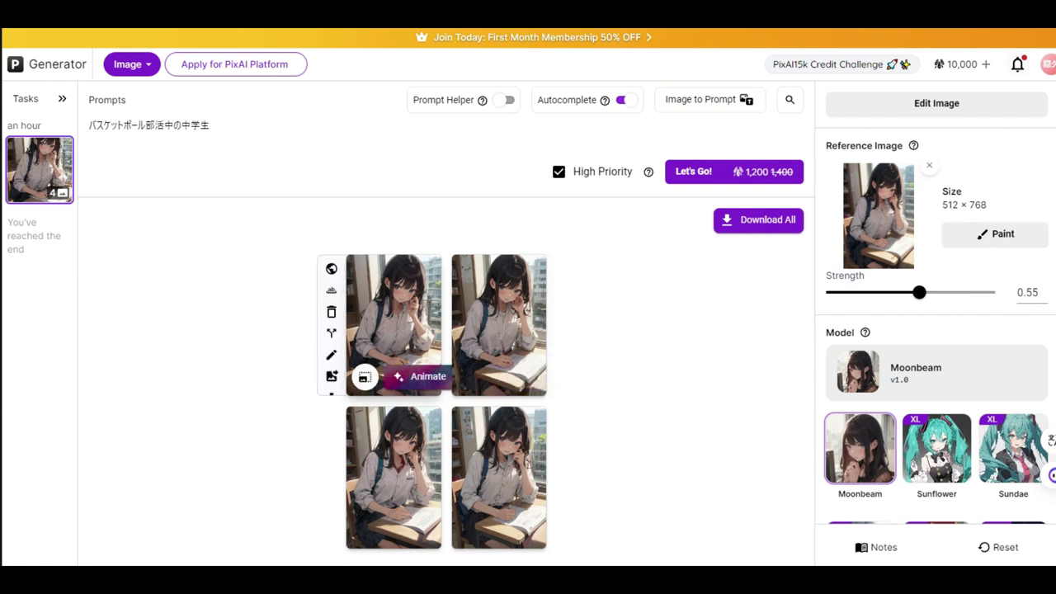
- Look through all four generated images at full size, starting with the first, and close the viewer
click(394, 322)
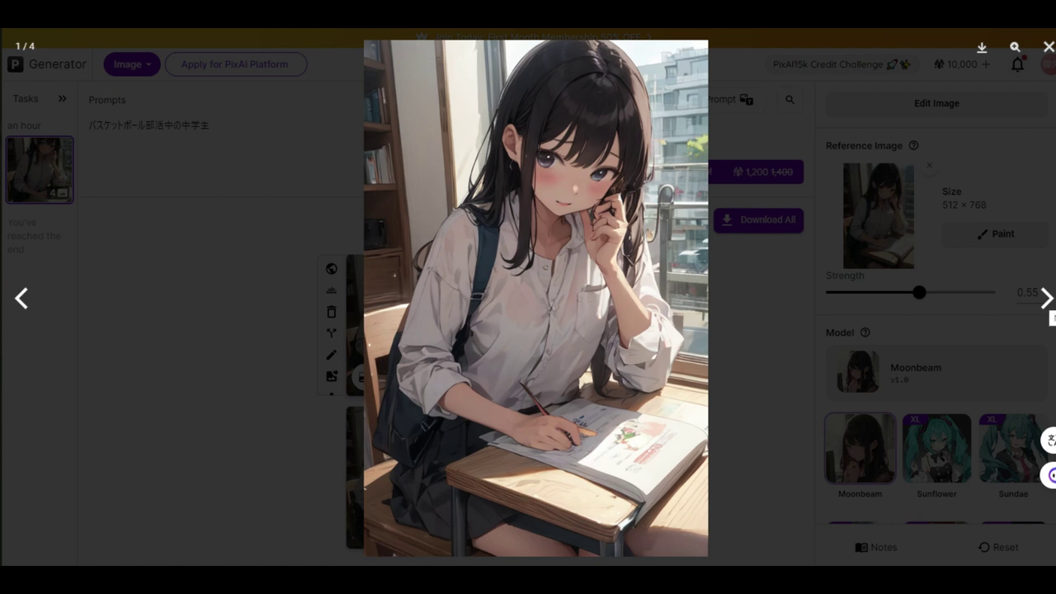
click(1046, 299)
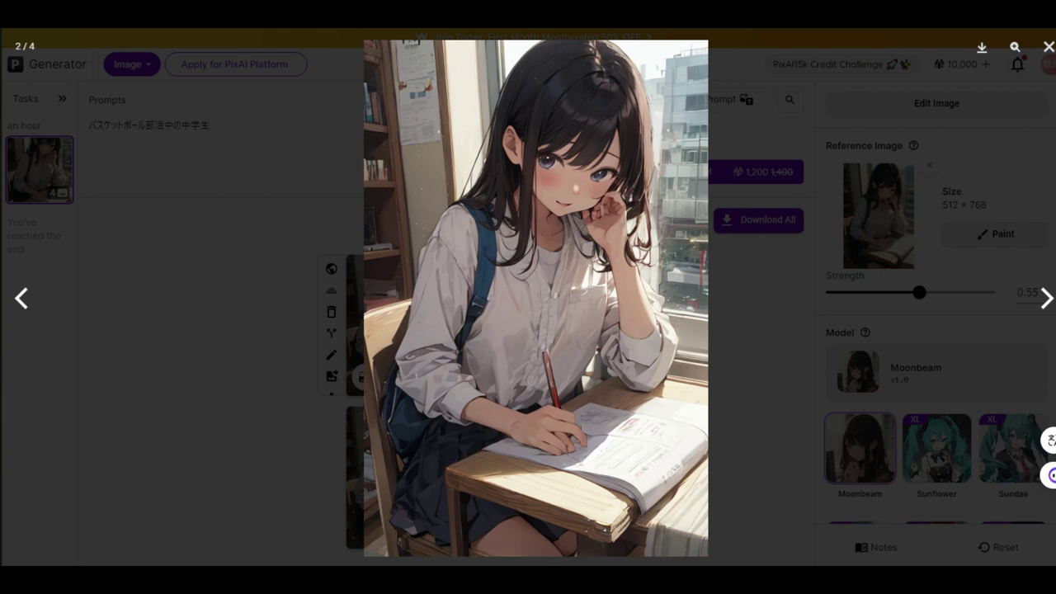
click(1047, 299)
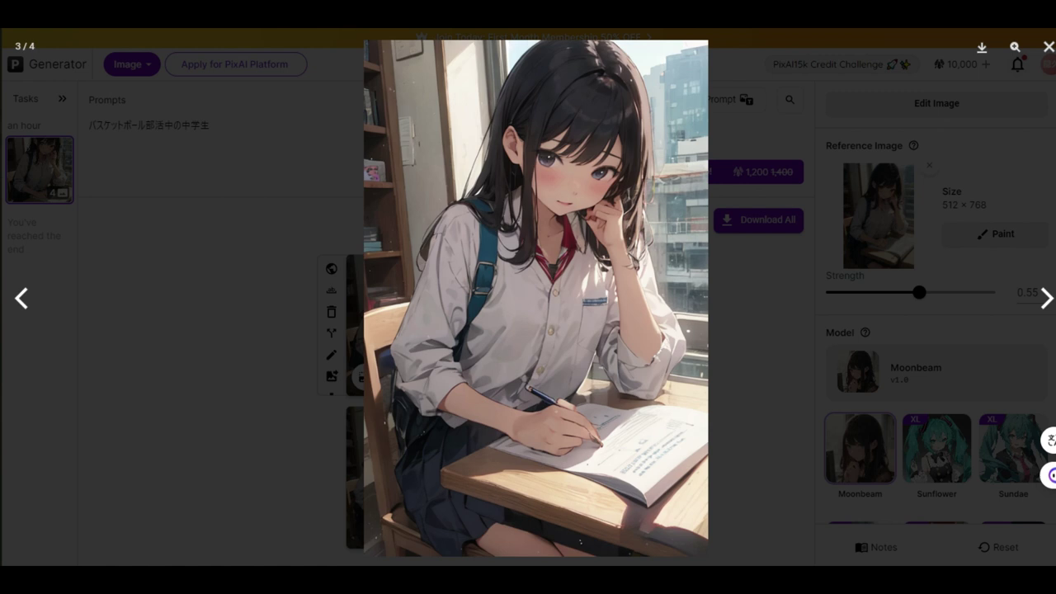
key(Right)
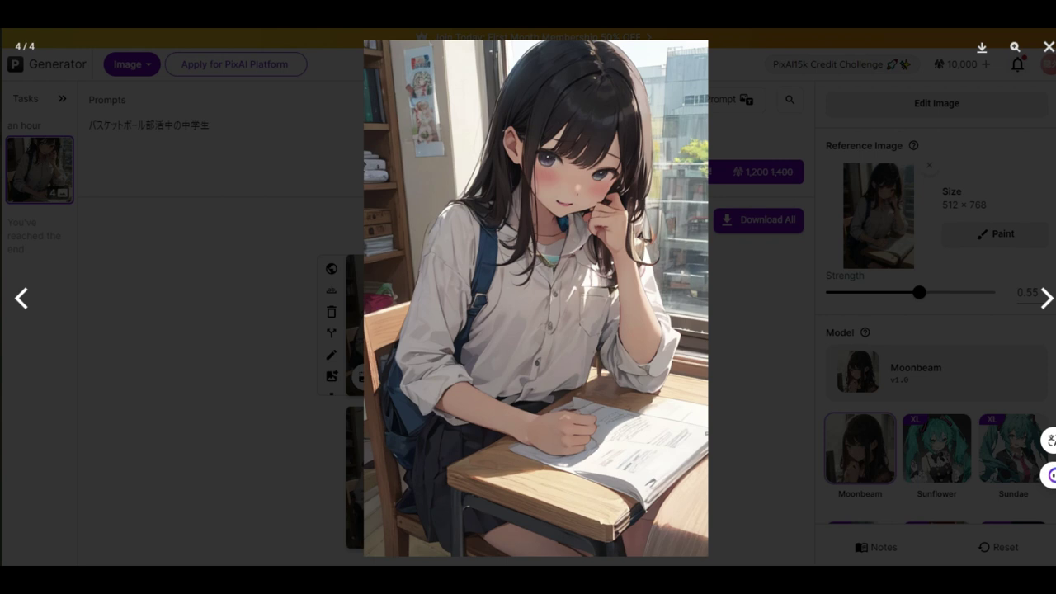
key(Escape)
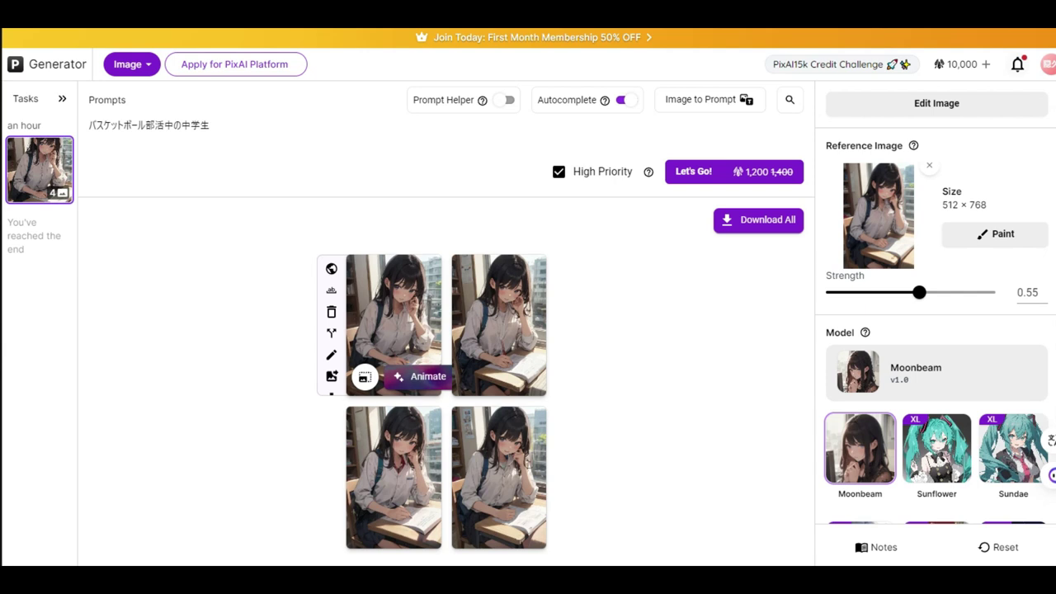
- Open the first generated image for editing and brush mask strokes over the shirt, face and hair
click(331, 354)
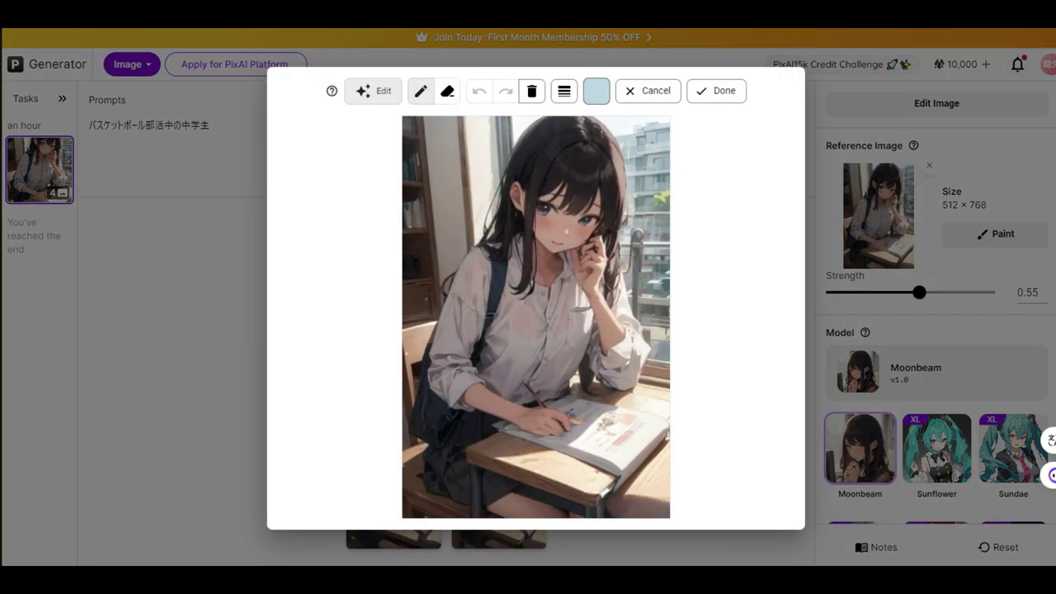
mouse_move(576, 323)
mouse_down()
mouse_move(532, 310)
mouse_move(530, 288)
mouse_up()
mouse_move(571, 239)
mouse_down()
mouse_move(578, 224)
mouse_move(609, 219)
mouse_up()
click(563, 150)
drag(564, 149, 525, 142)
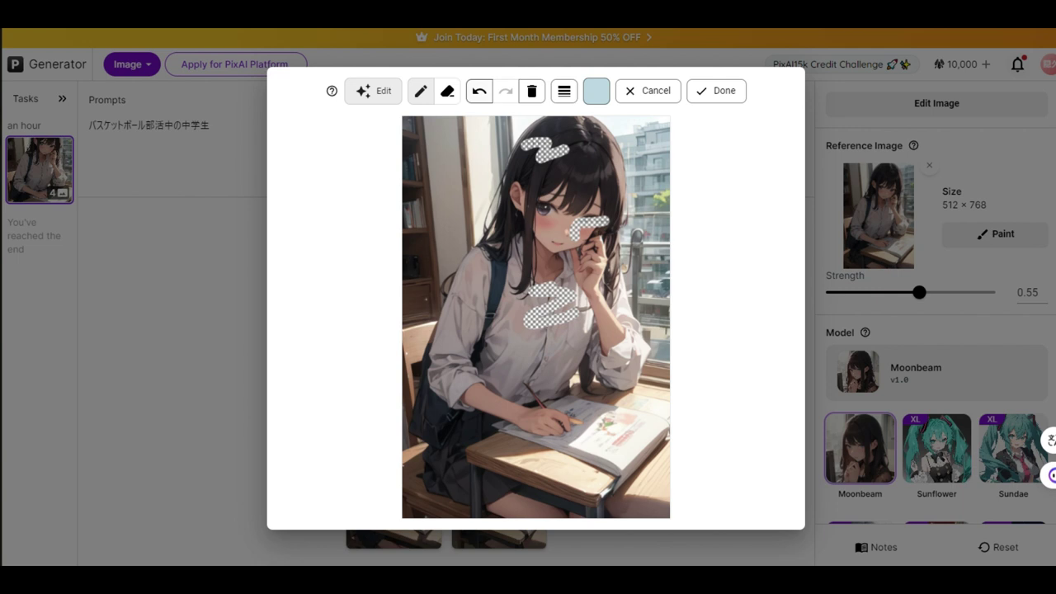
- Undo all three mask strokes and leave the image editor without saving
click(479, 91)
click(479, 91)
click(479, 91)
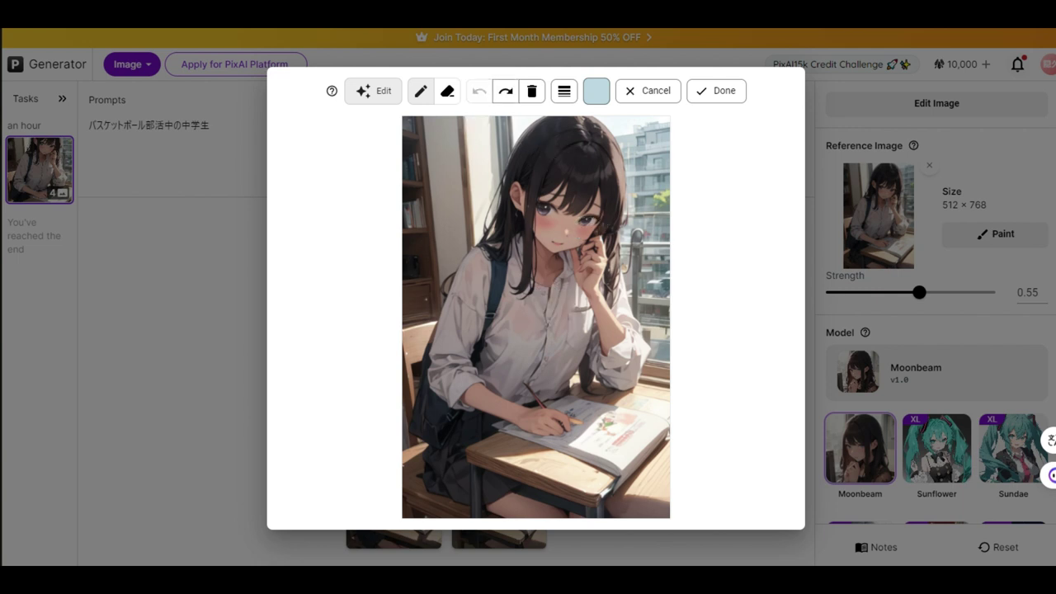
key(Escape)
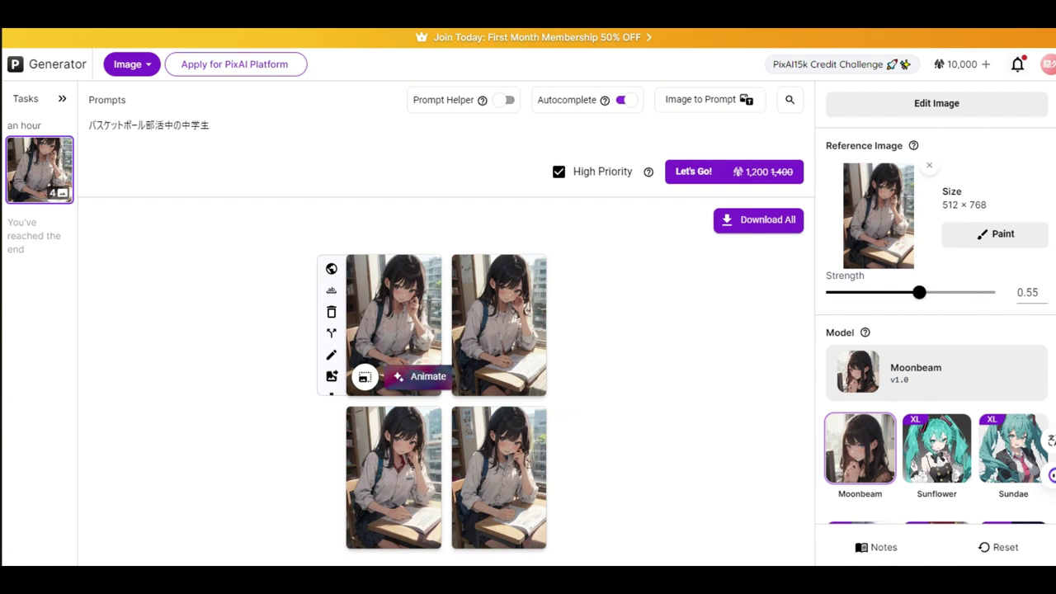
- View the first generated image at full size once more and return to the results grid
click(394, 314)
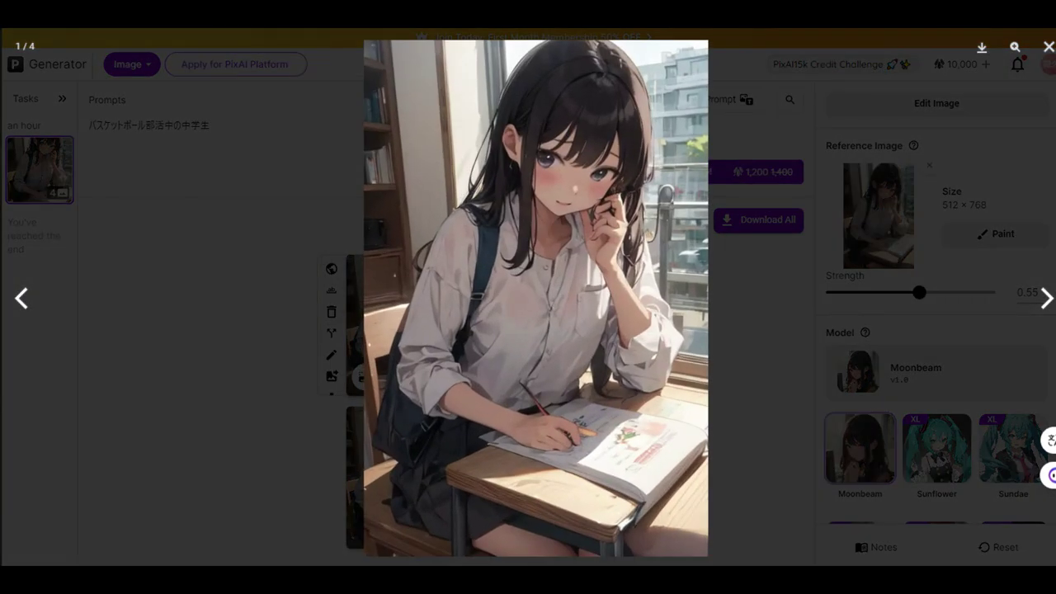
key(Escape)
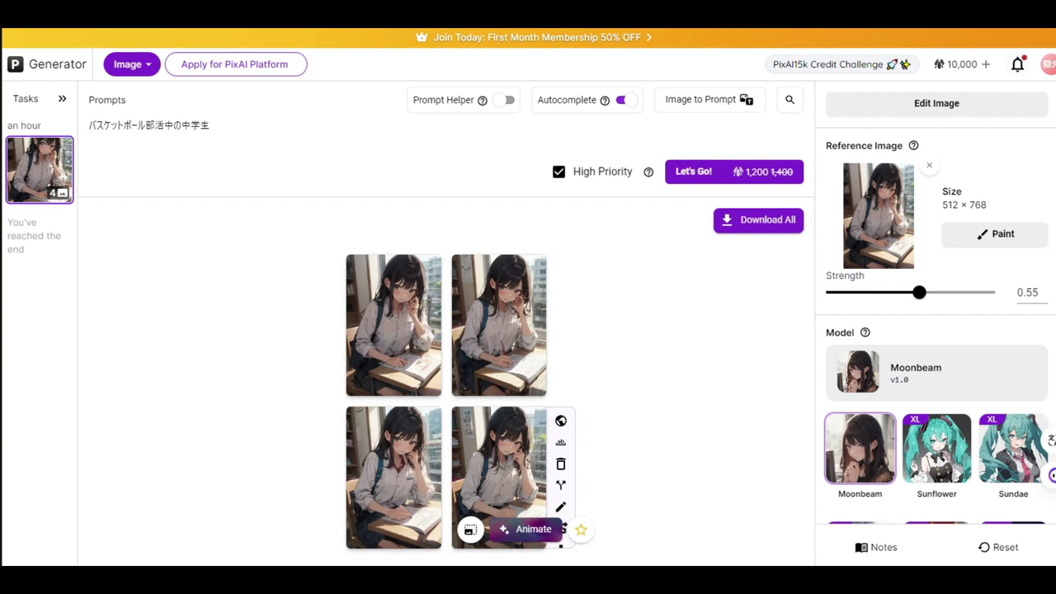
mouse_move(498, 325)
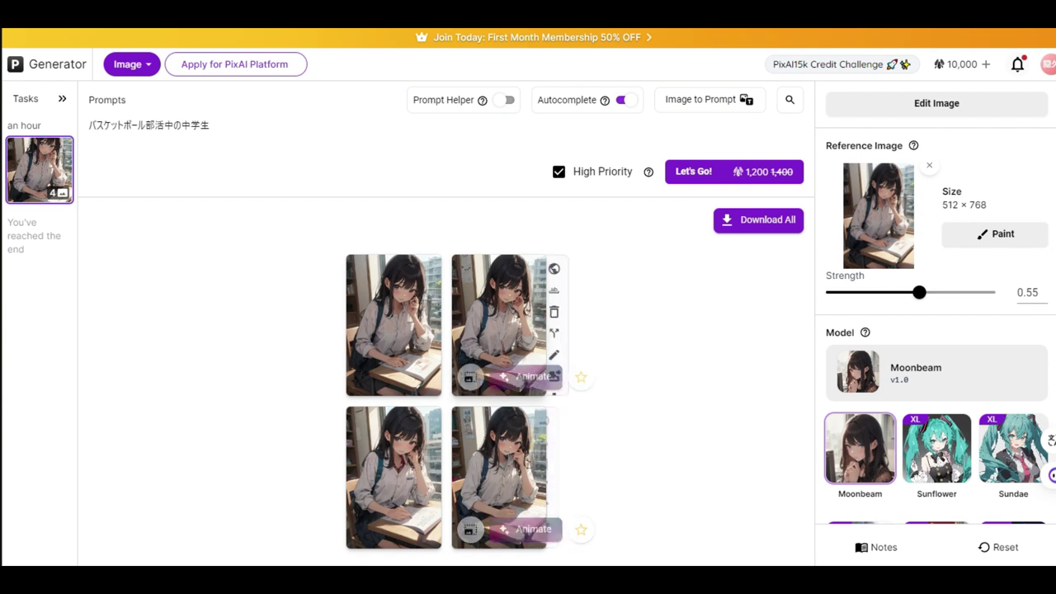
mouse_move(393, 477)
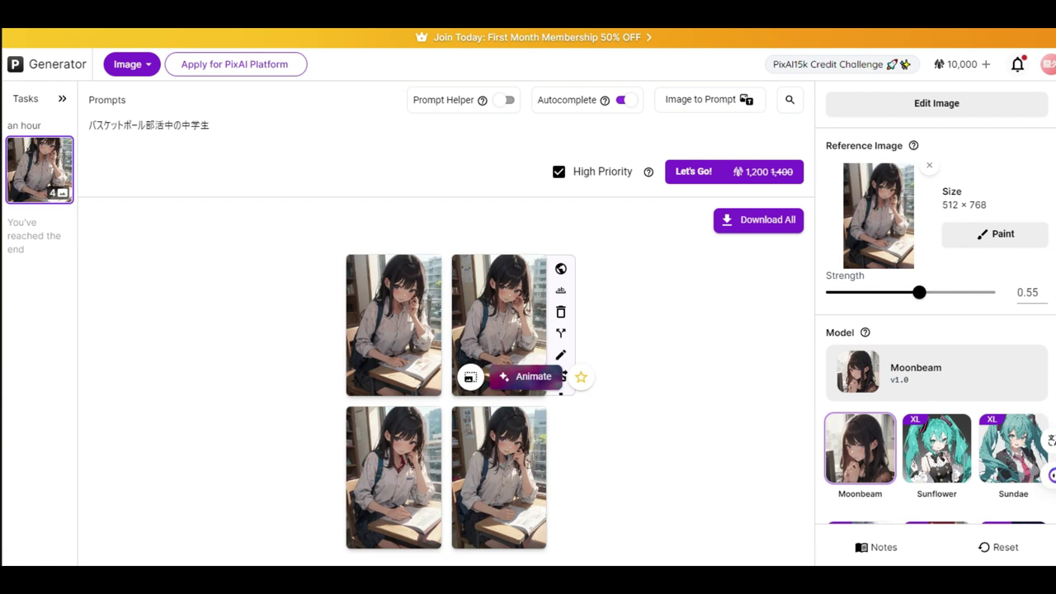
- Lower the reference image's Strength to 0.54
mouse_move(919, 292)
mouse_down()
mouse_move(960, 292)
mouse_move(864, 292)
mouse_move(918, 293)
mouse_up()
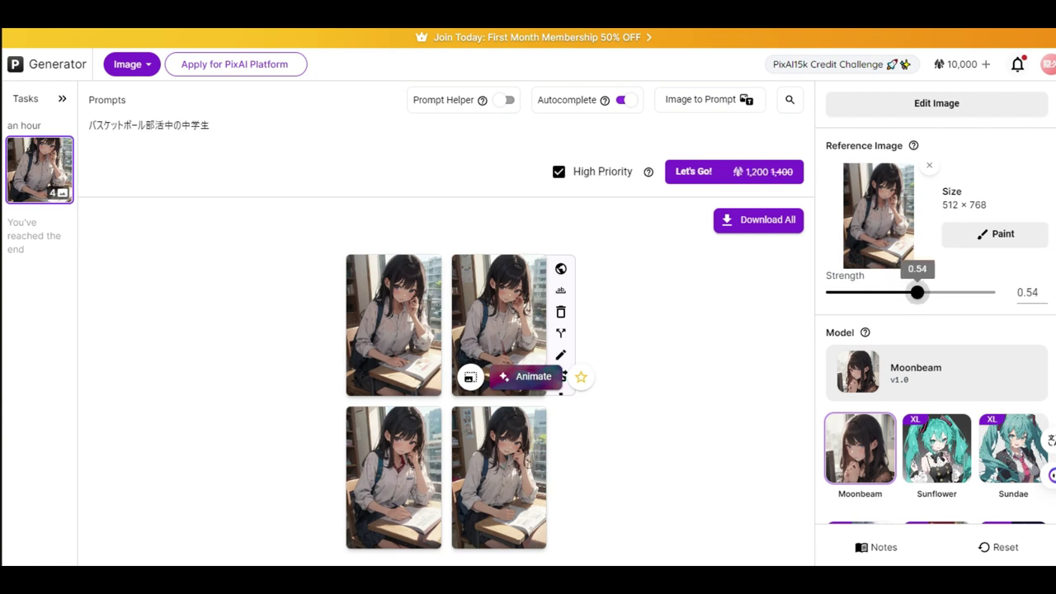